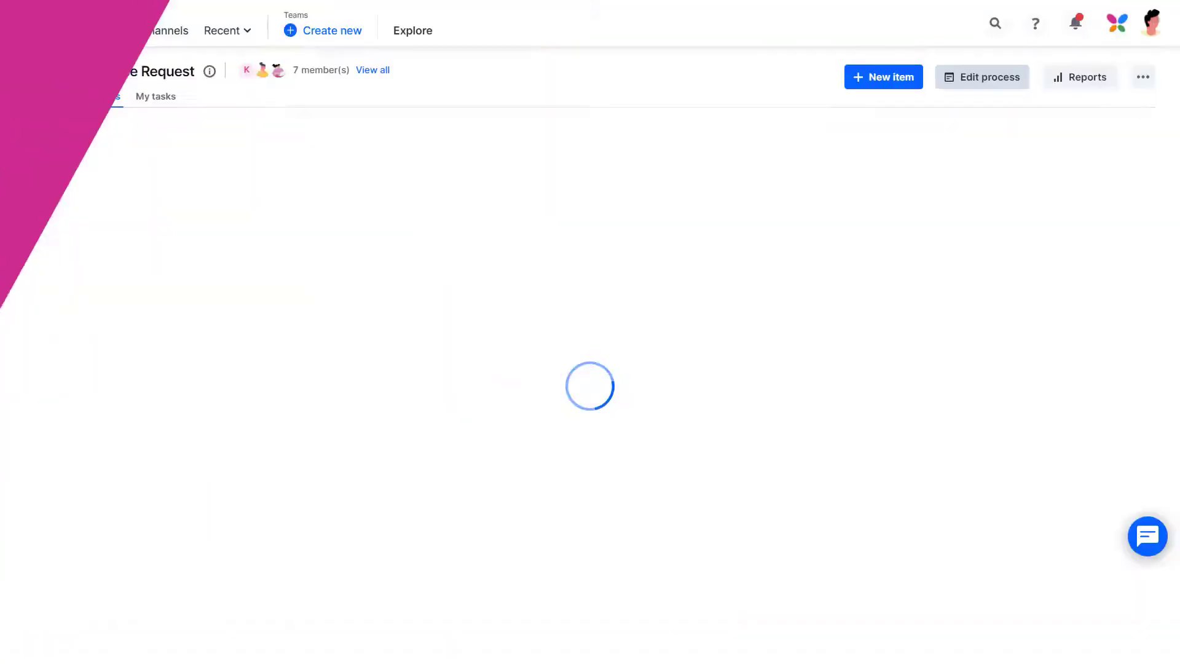
- Add a deadline measured in hours (48 Hours) to the Manager Approval workflow step
left_click(985, 78)
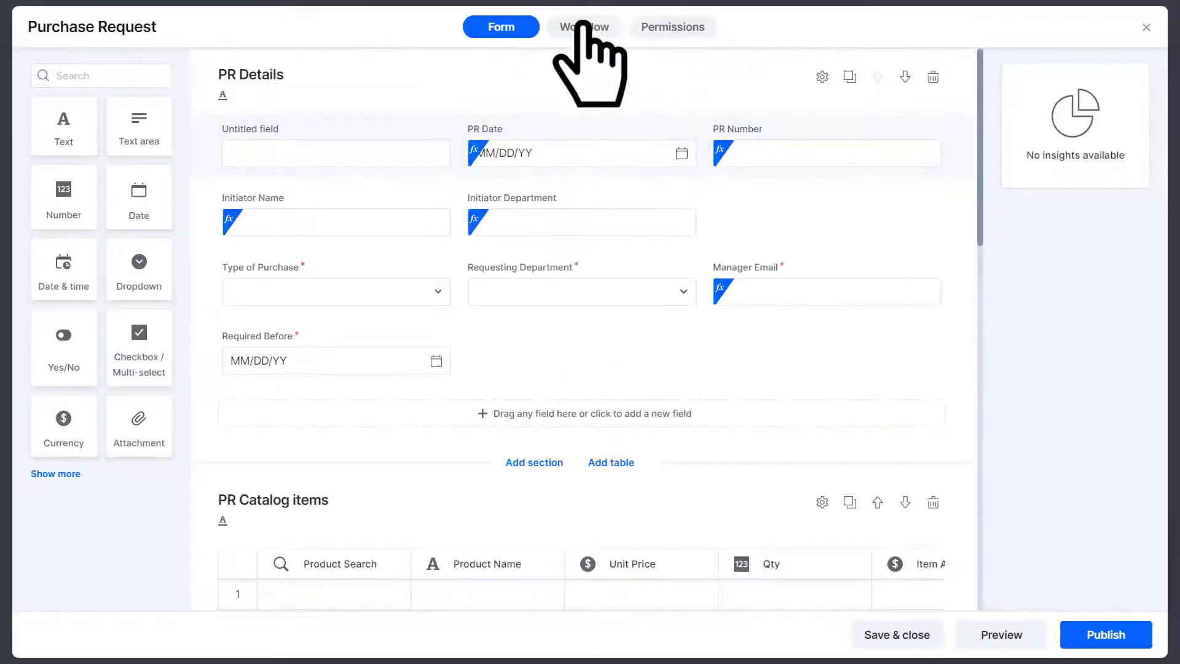
left_click(586, 24)
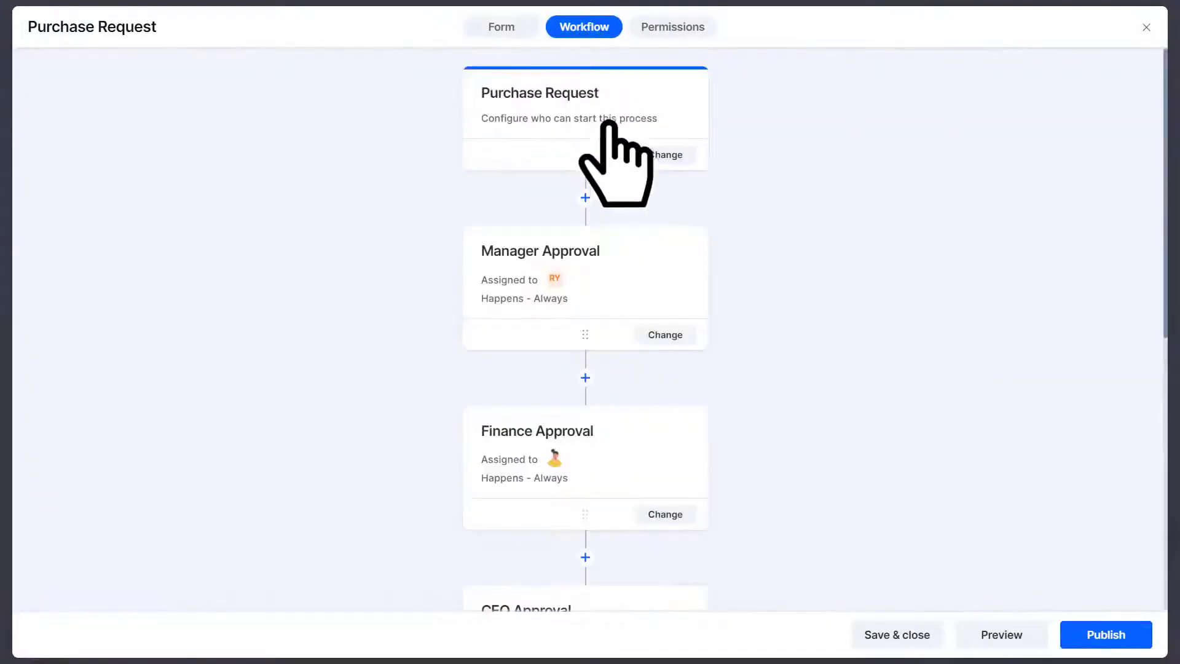
left_click(663, 335)
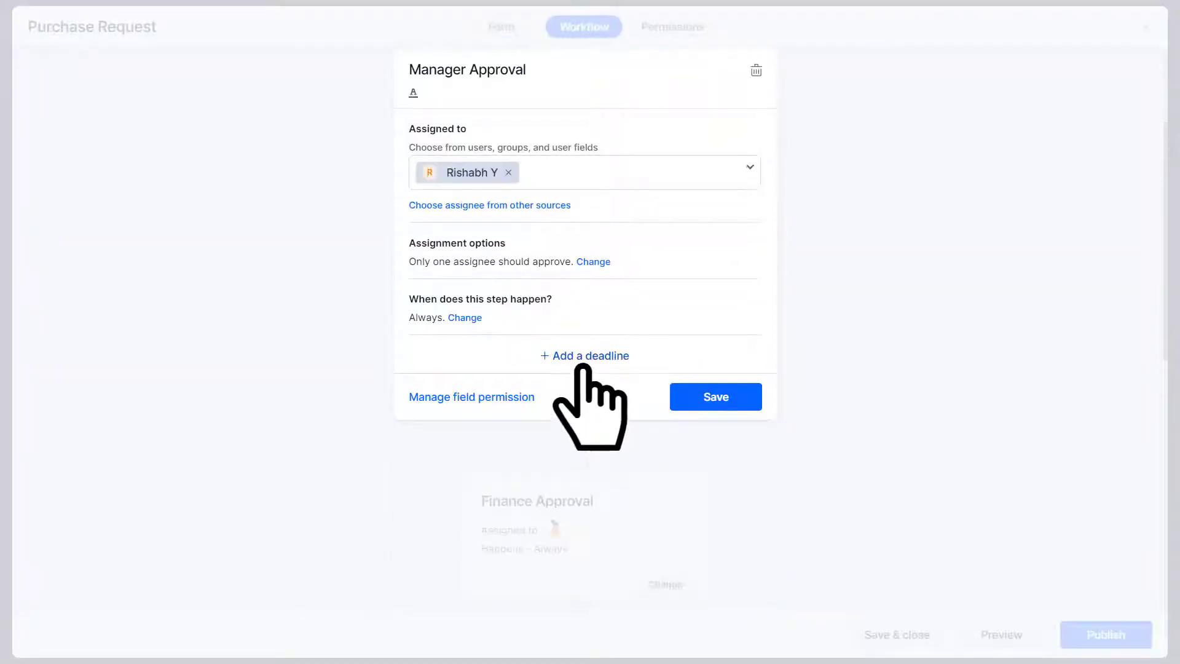
left_click(582, 358)
left_click(453, 308)
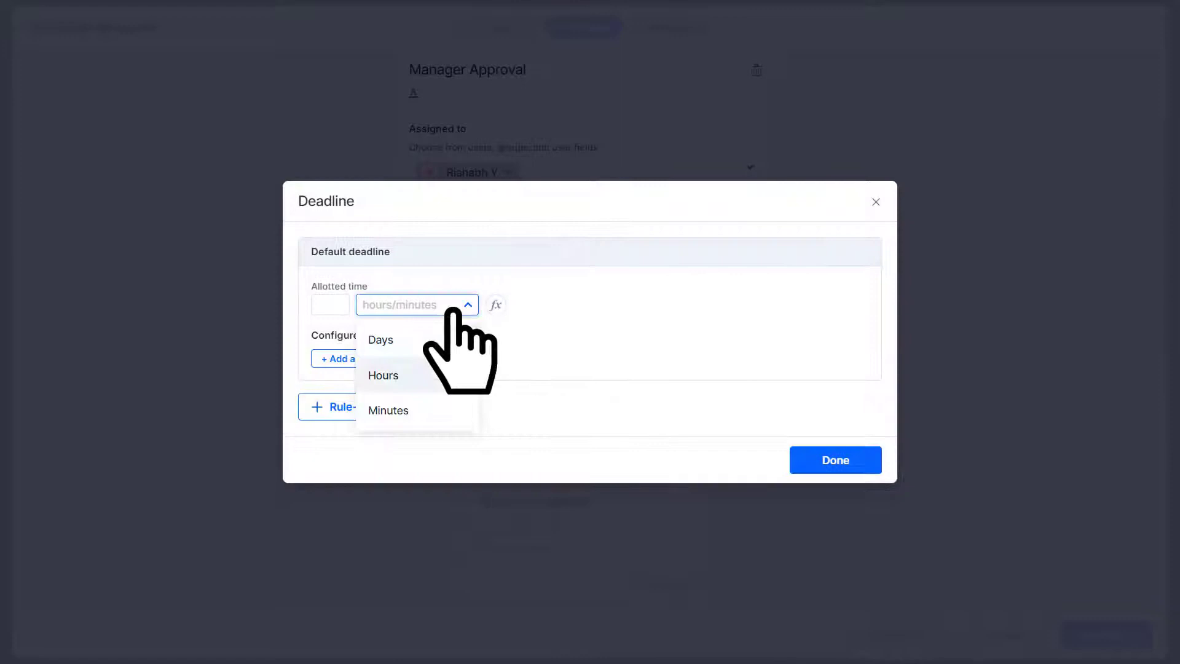
key("Down")
key("Return")
left_click(322, 313)
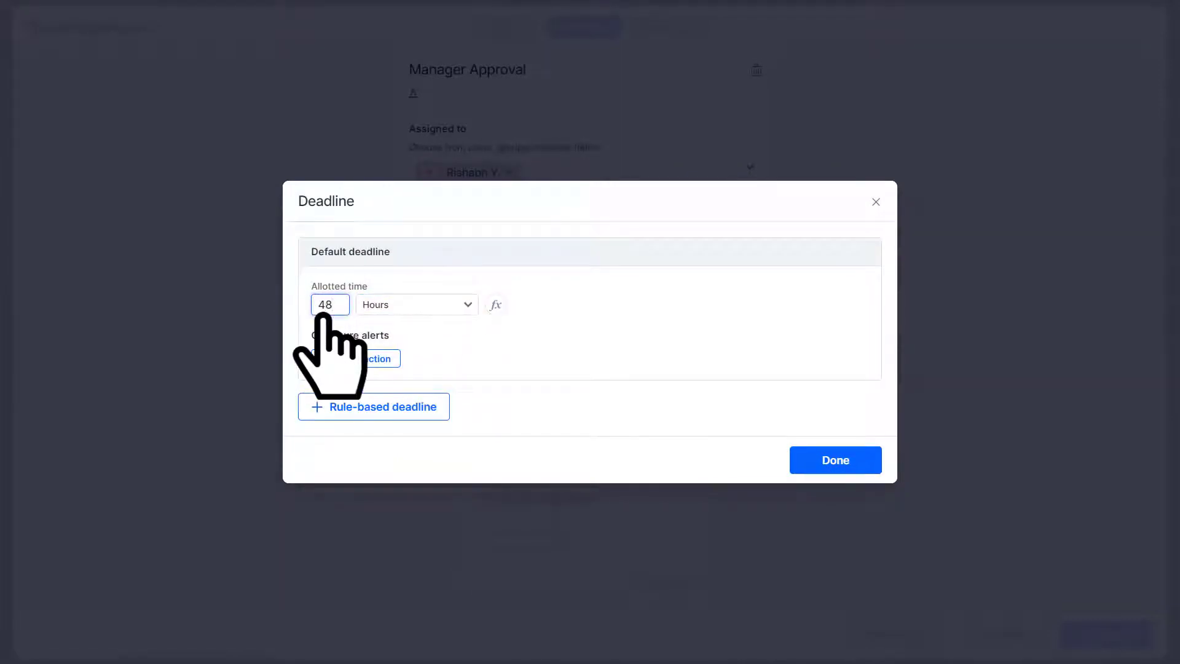
- Add a Notify alert action to the Manager Approval deadline
left_click(372, 353)
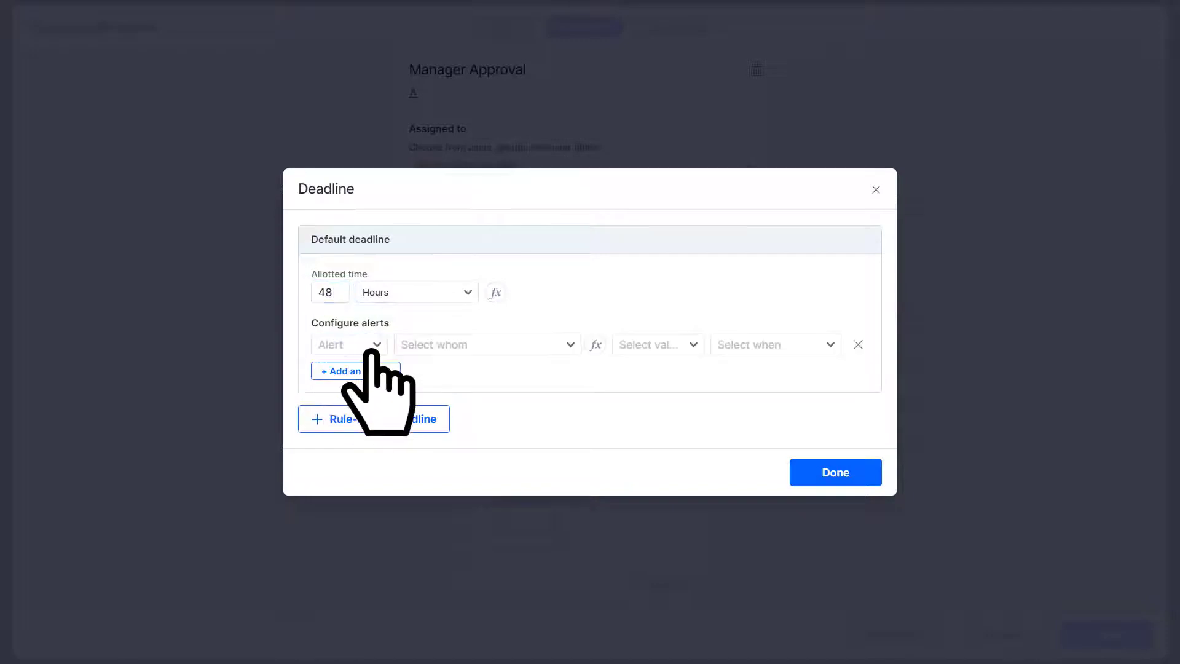
left_click(369, 346)
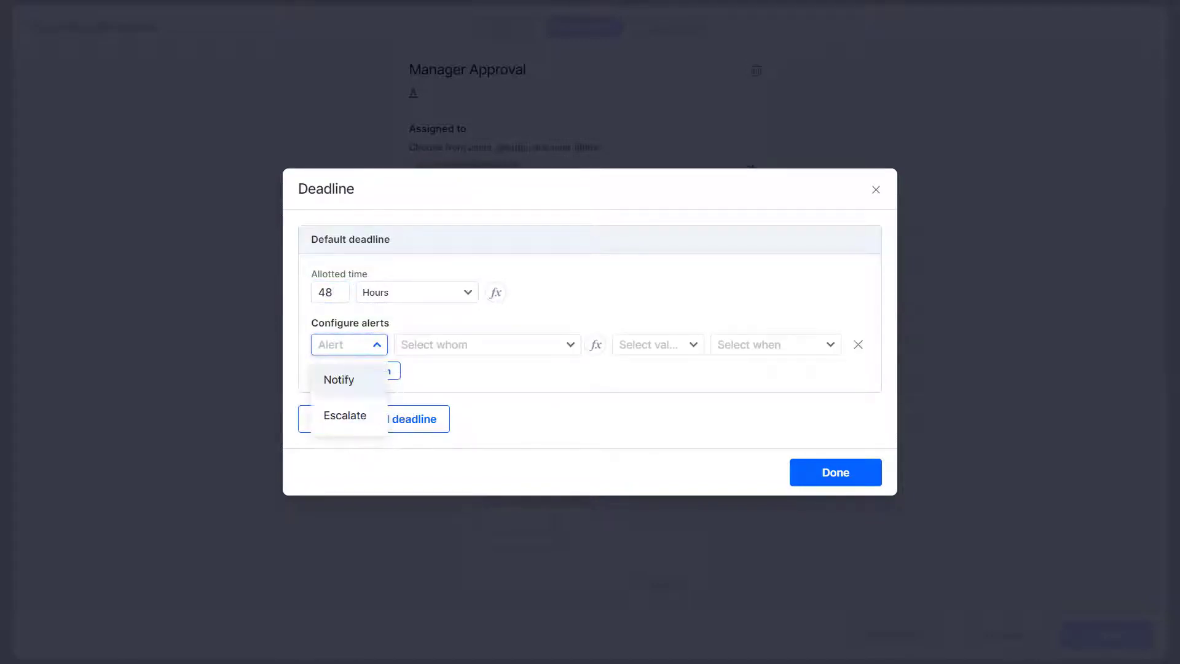
key("Return")
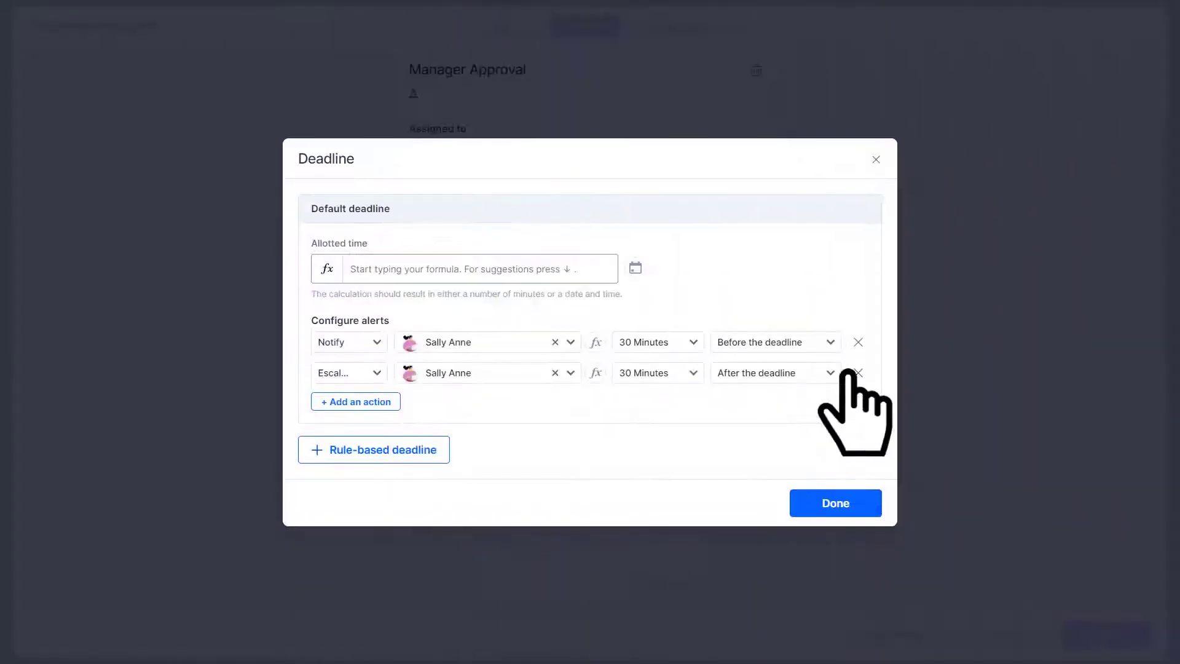
- Set allotted time to the formula if(Required_before-today()<2,1440,2880) and add a rule-based deadline
left_click(582, 268)
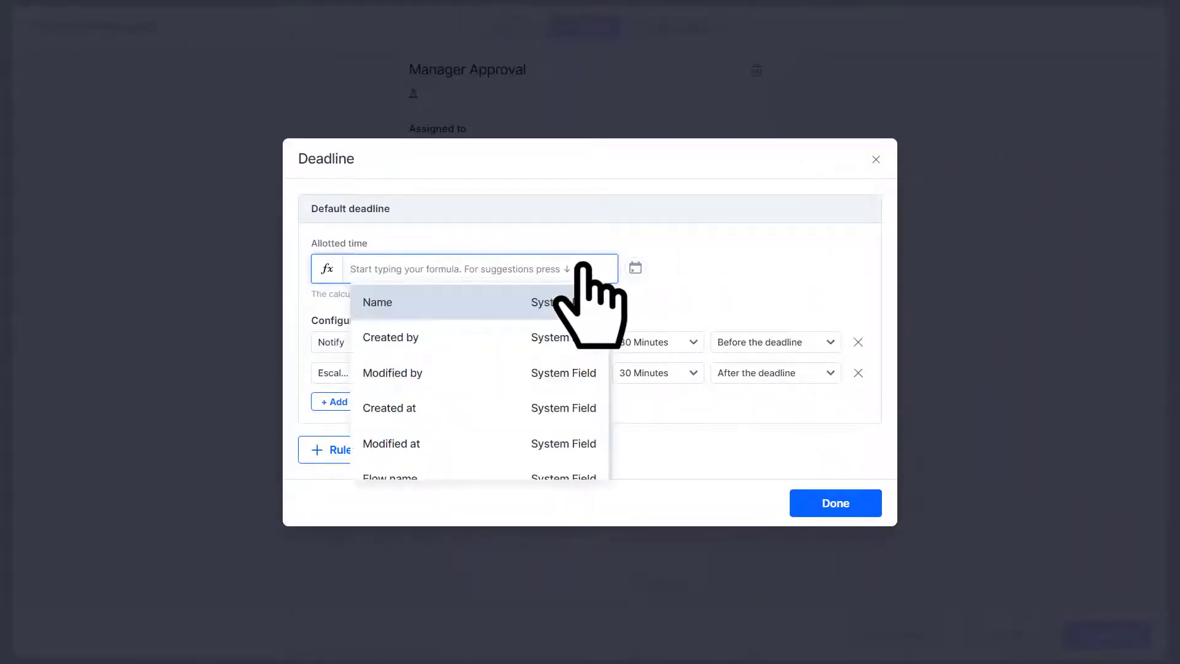
type("if(Required_before-today()<2,1440,2880)")
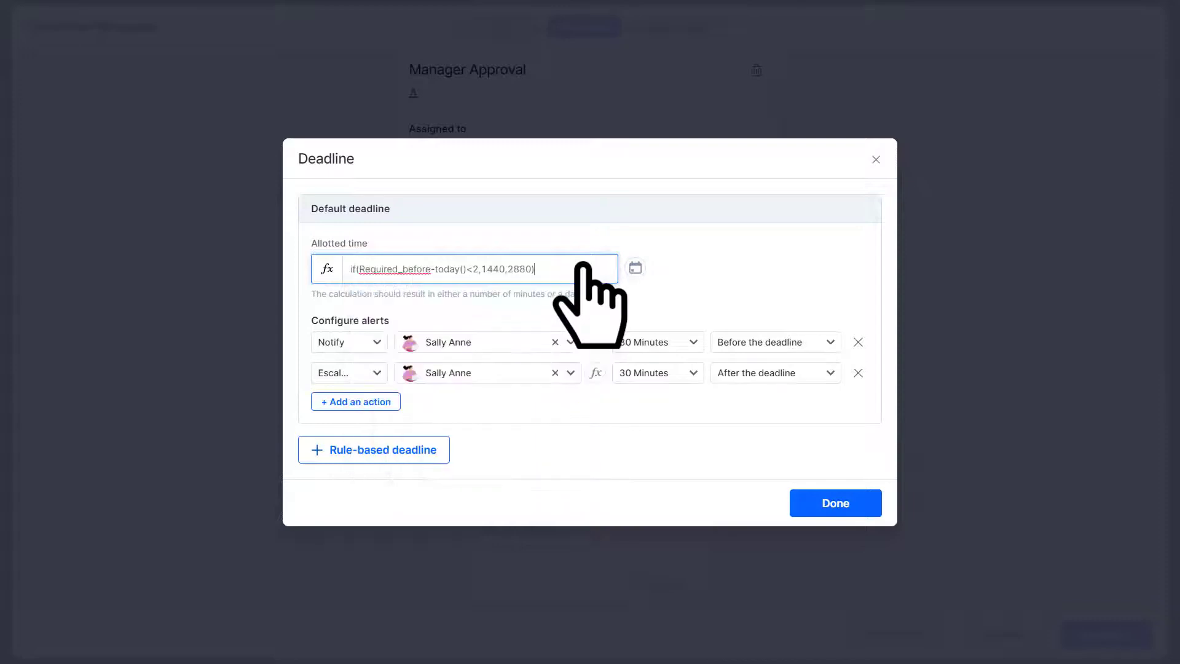
left_click(390, 440)
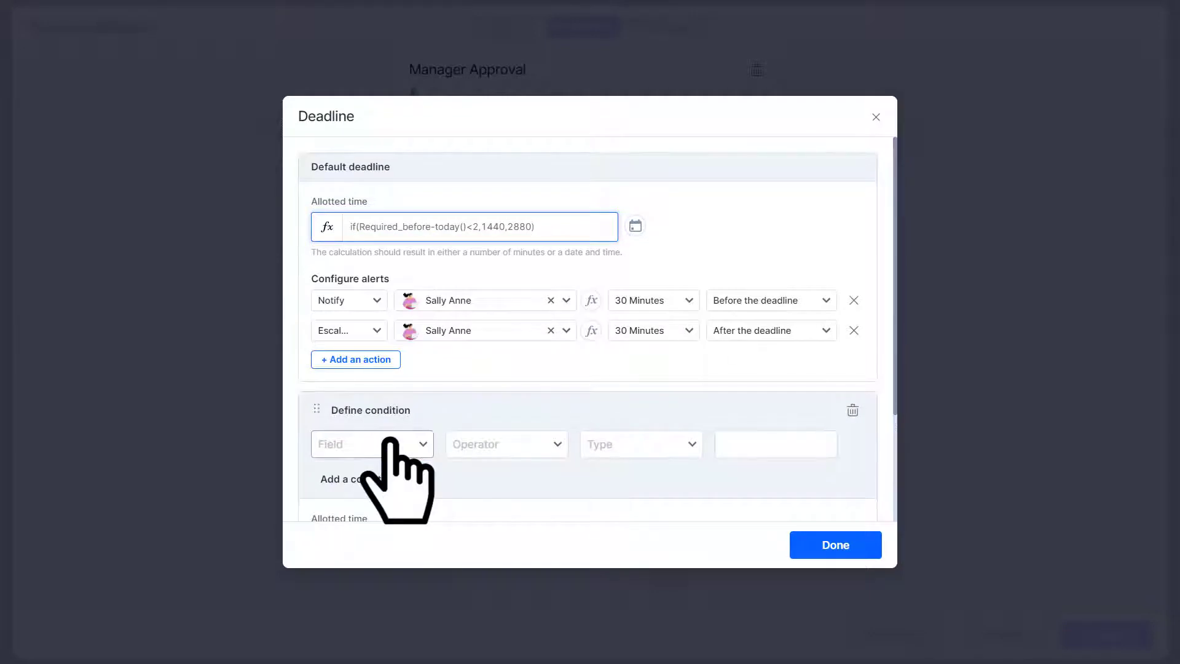
- Define the rule-based deadline condition as Requesting Department Equal to a fixed value
left_click(390, 440)
scroll(423, 455, "down", 3)
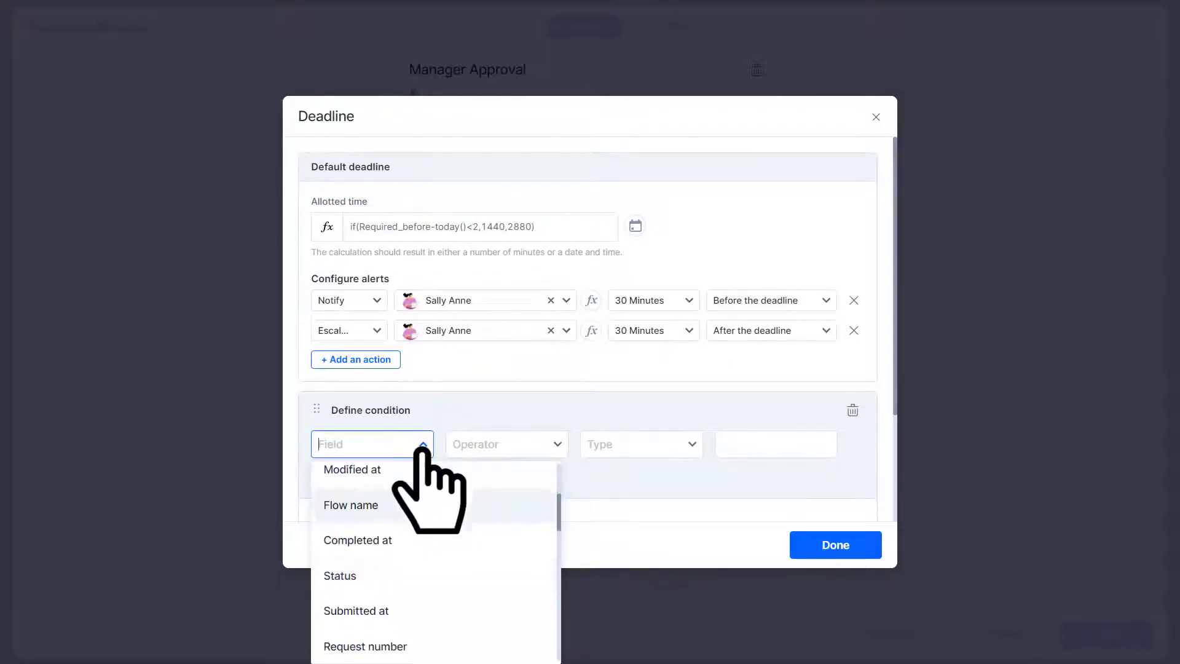
scroll(421, 485, "down", 5)
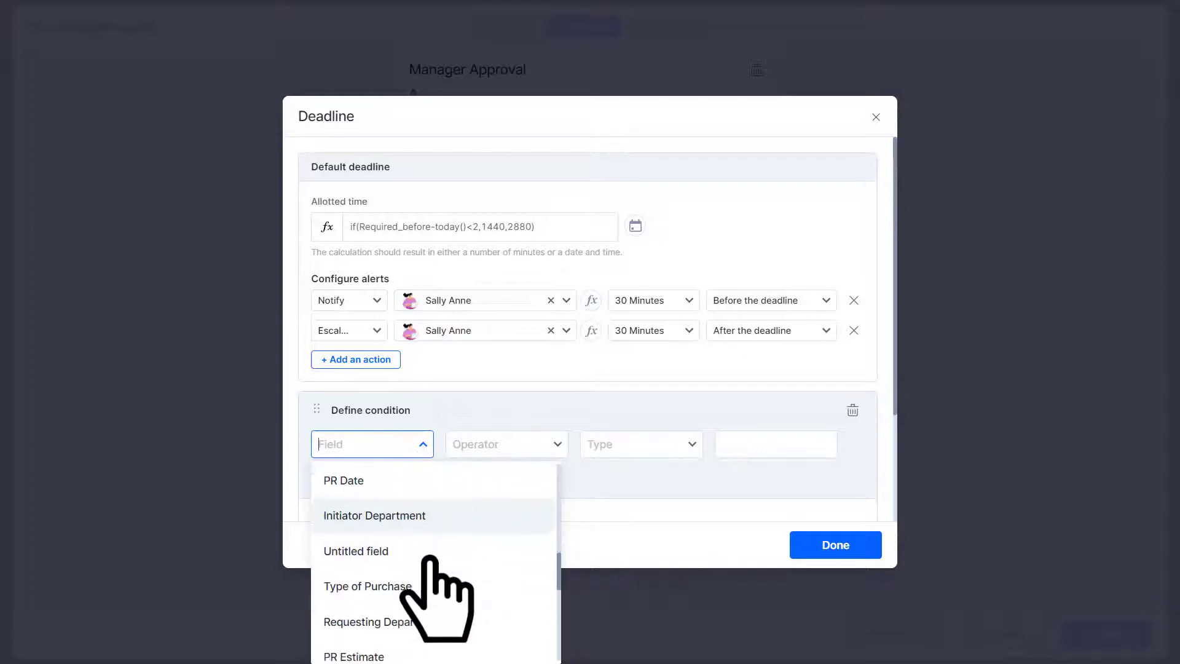
left_click(433, 622)
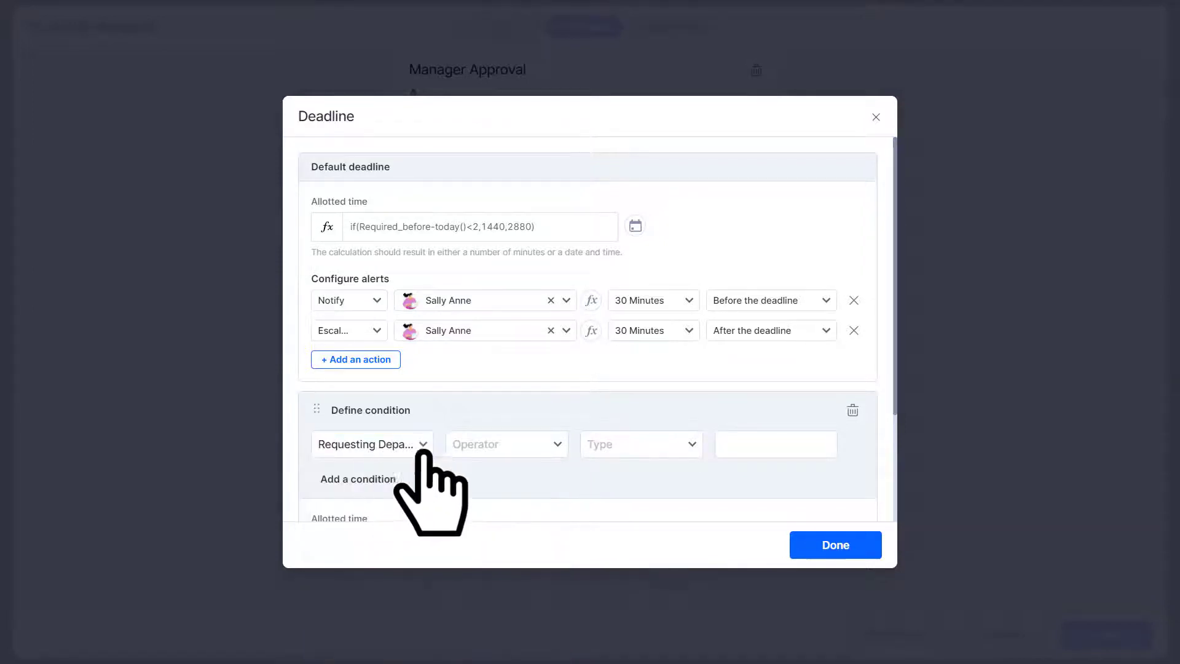
left_click(541, 445)
left_click(544, 479)
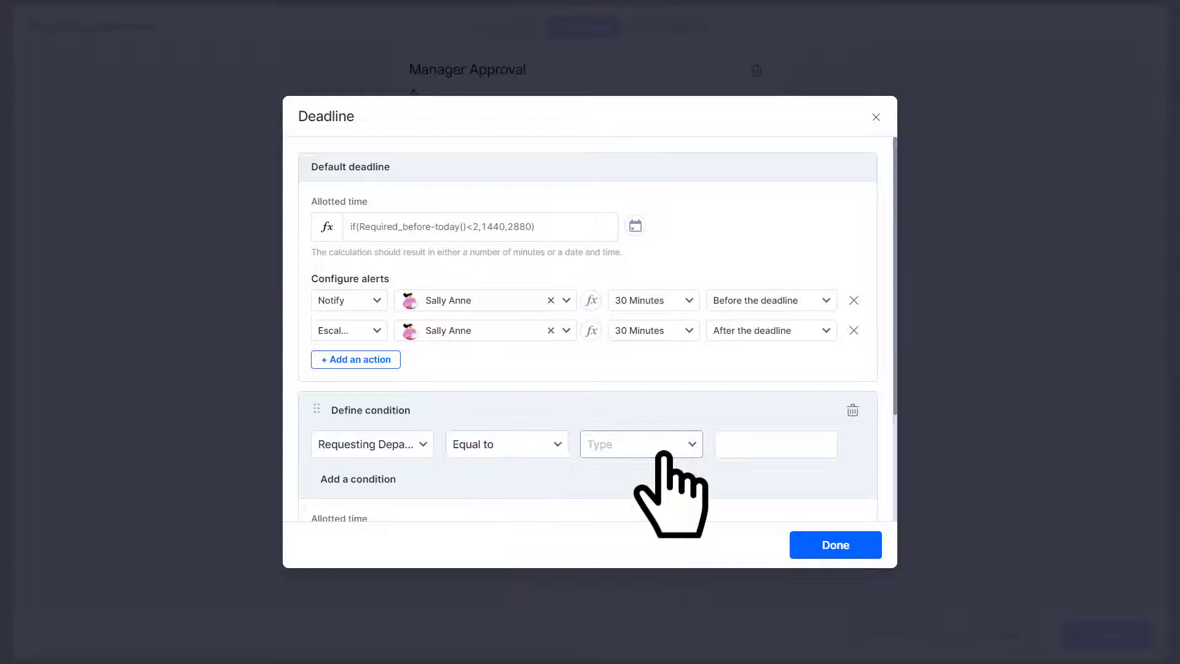
left_click(690, 453)
key("Down")
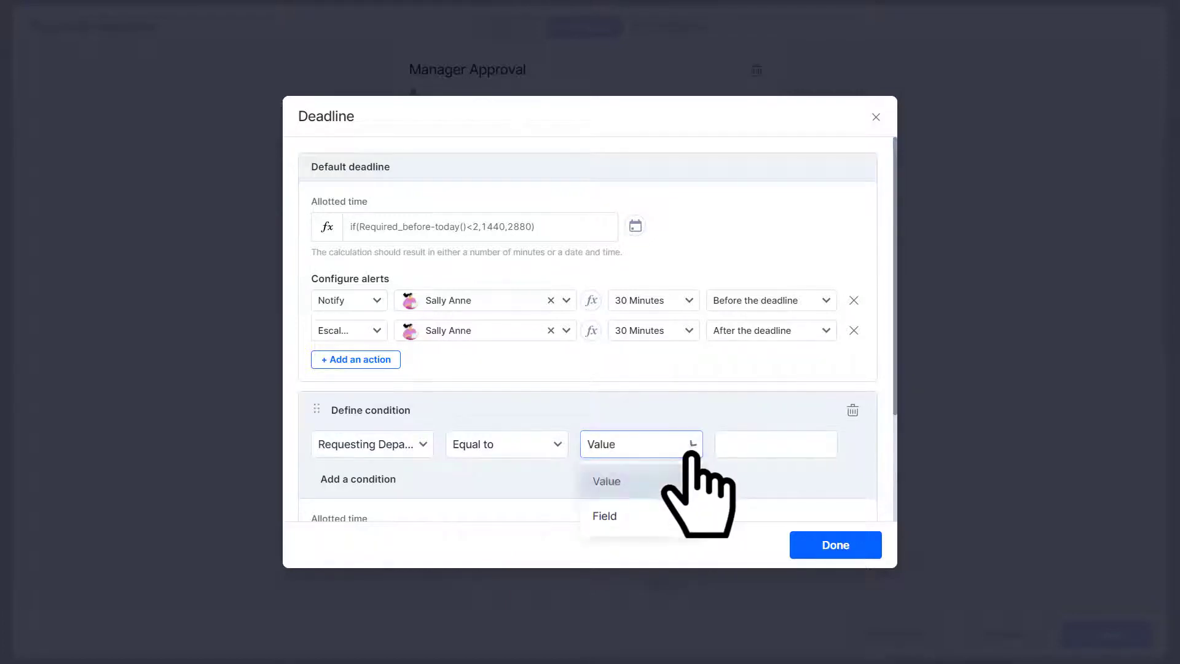
key("Tab")
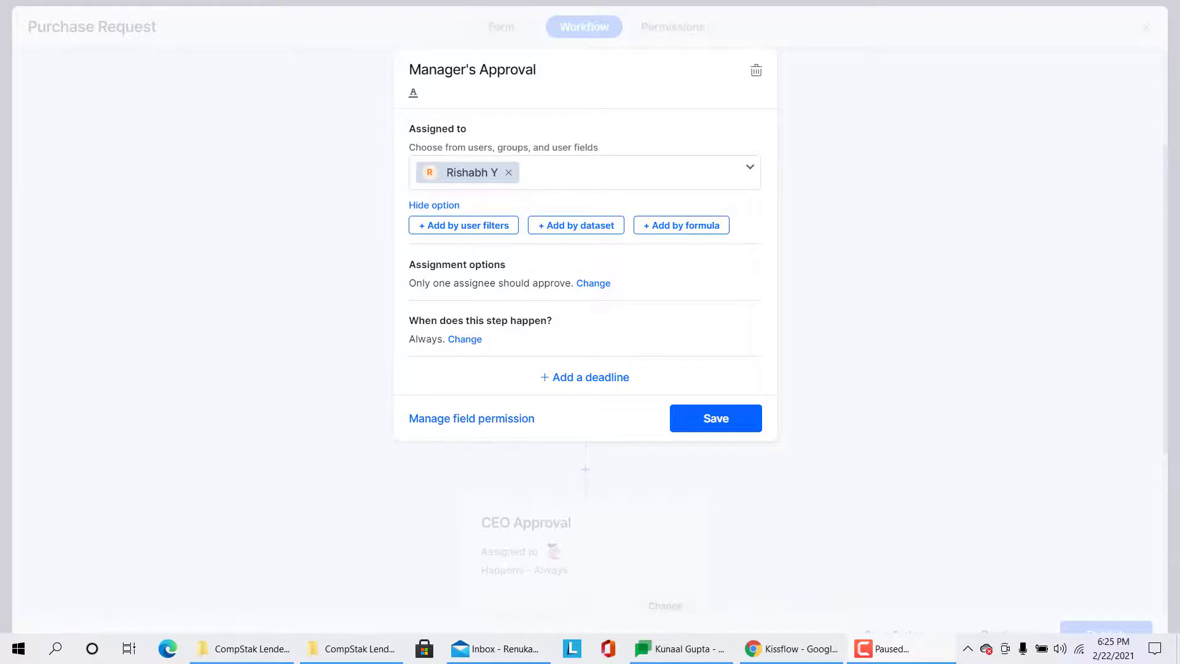
- Assign Manager's Approval via a user filter: Email address Equal to the Manager Email field
left_click(463, 232)
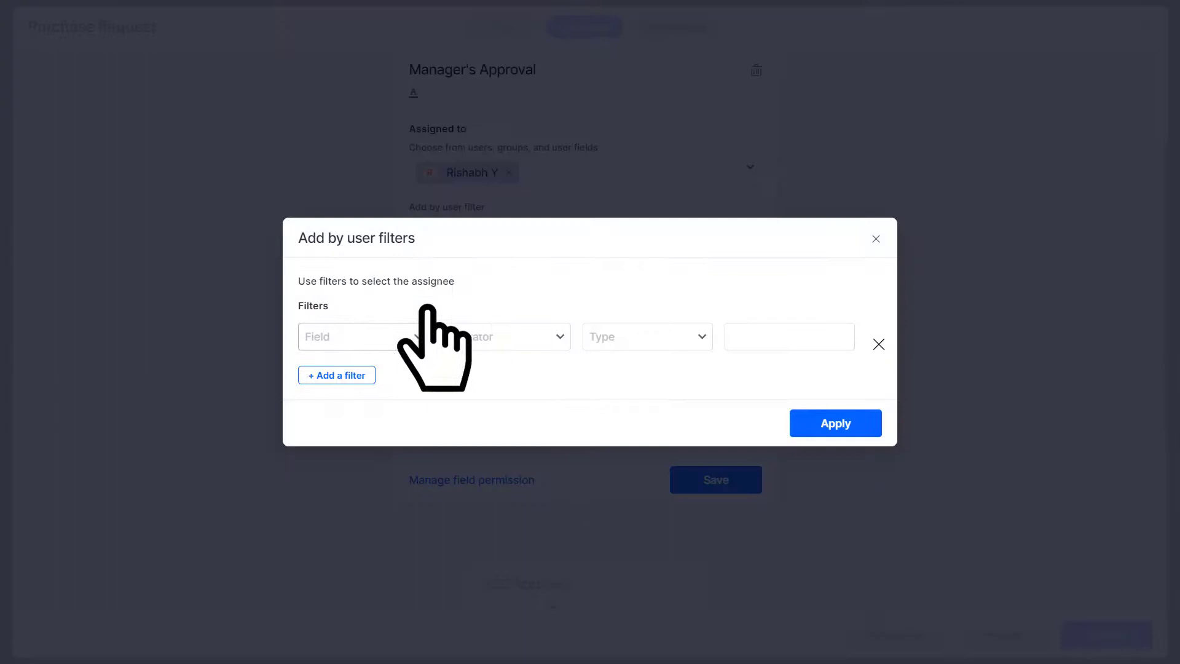
left_click(416, 337)
left_click(471, 479)
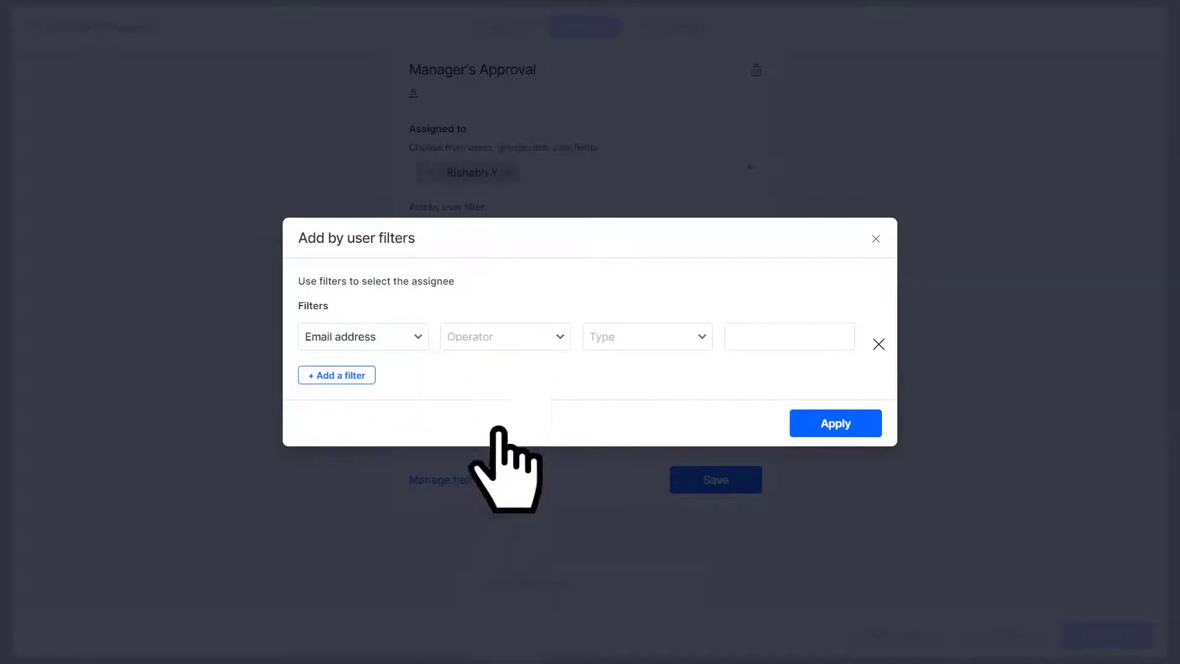
left_click(546, 337)
left_click(541, 372)
left_click(680, 337)
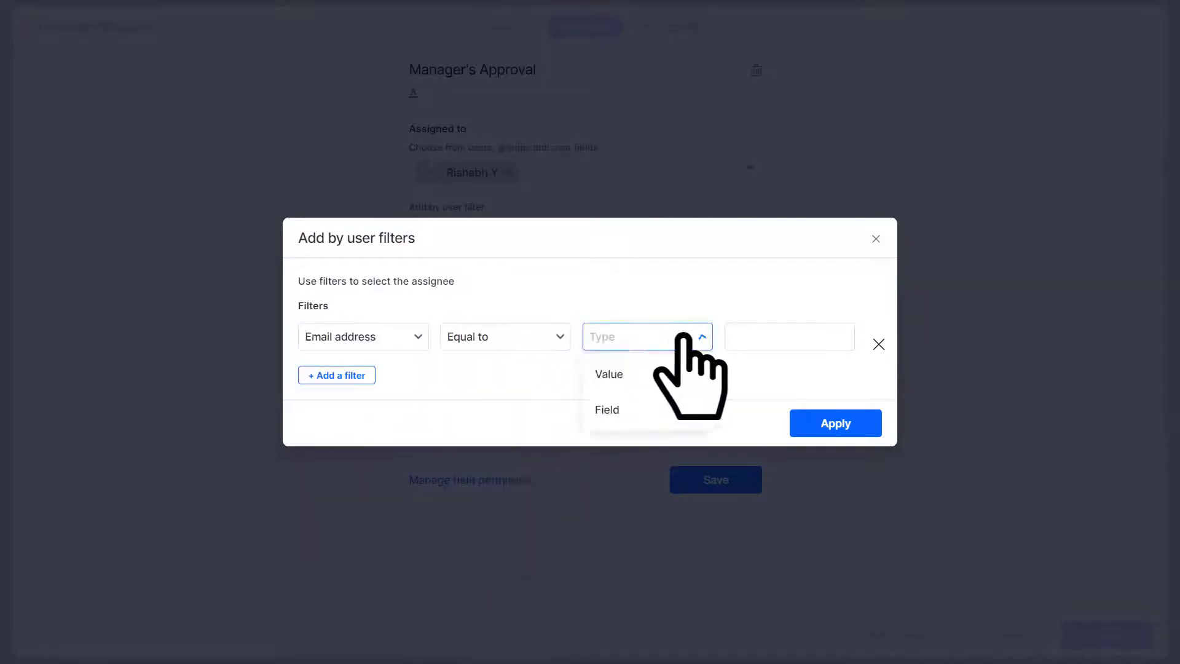
left_click(676, 410)
left_click(811, 337)
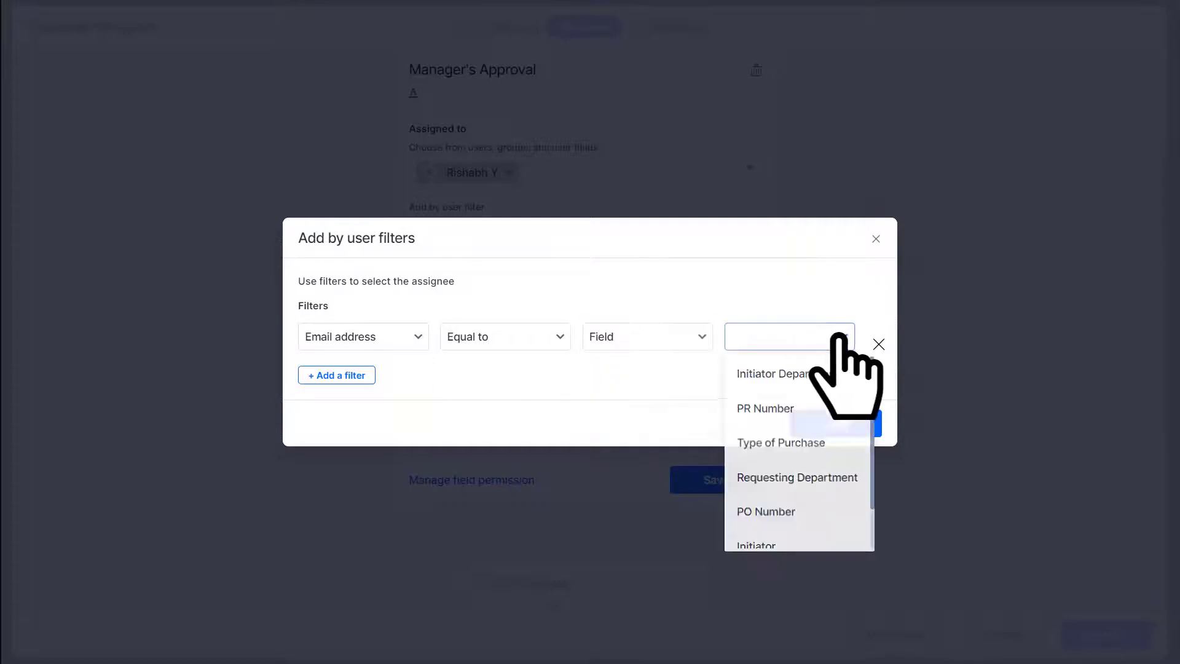
scroll(820, 509, "down", 2)
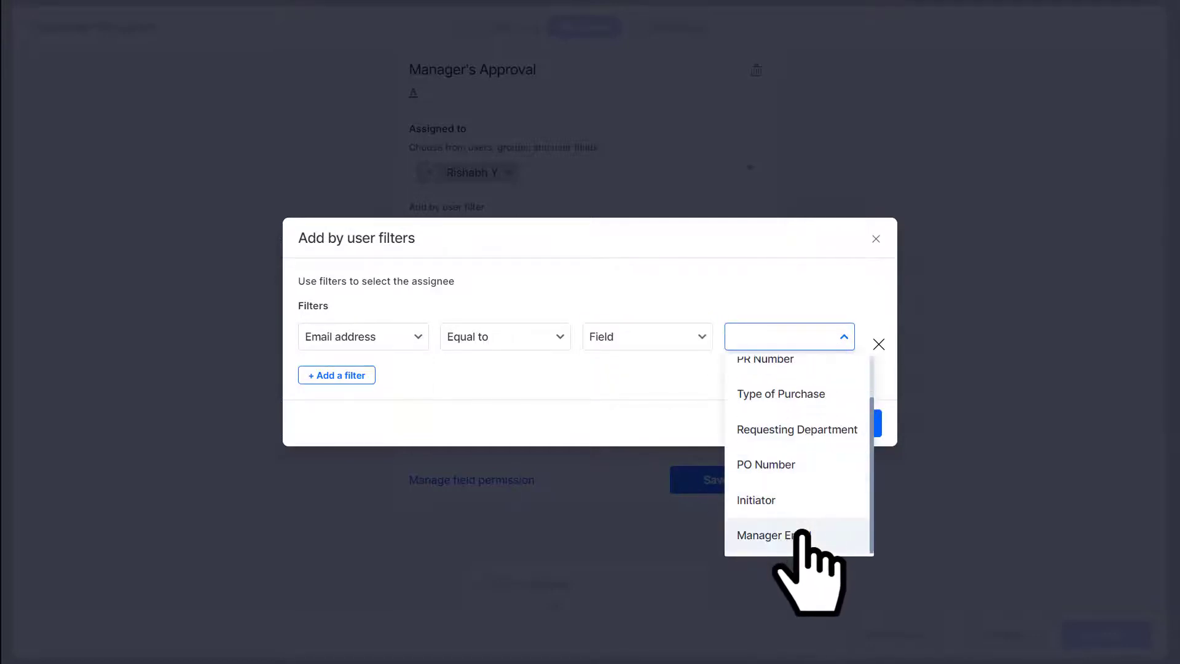
left_click(802, 533)
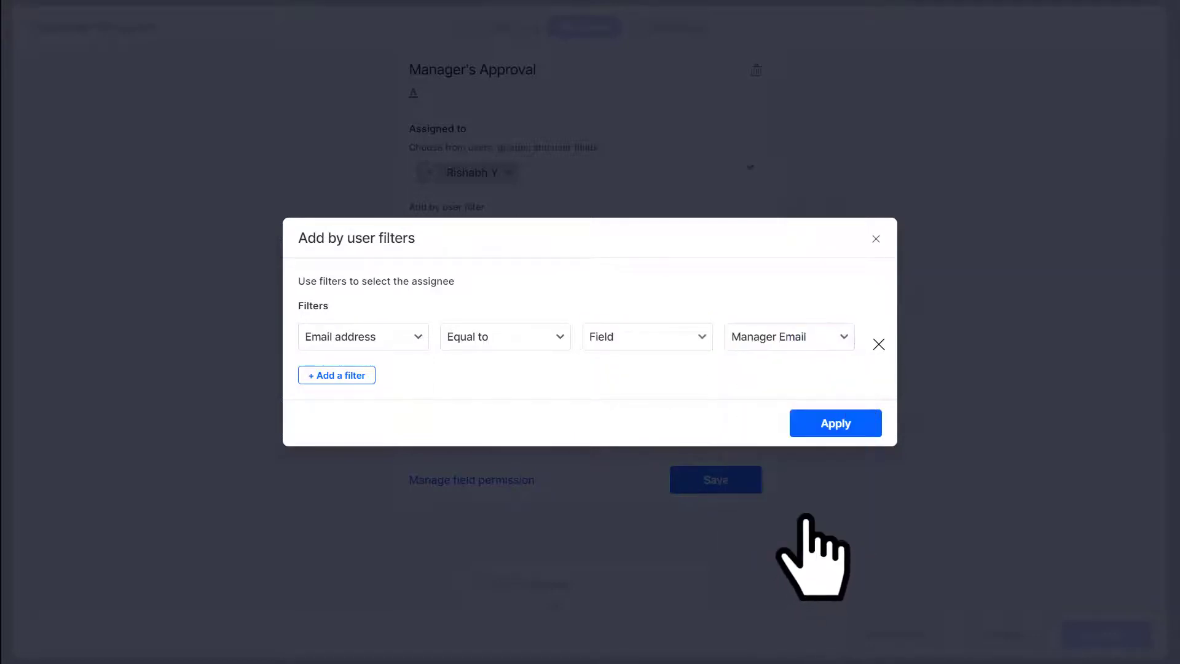
left_click(830, 422)
- Try an Employee Master dataset assignee using Department Head, then discard that setup
left_click(582, 225)
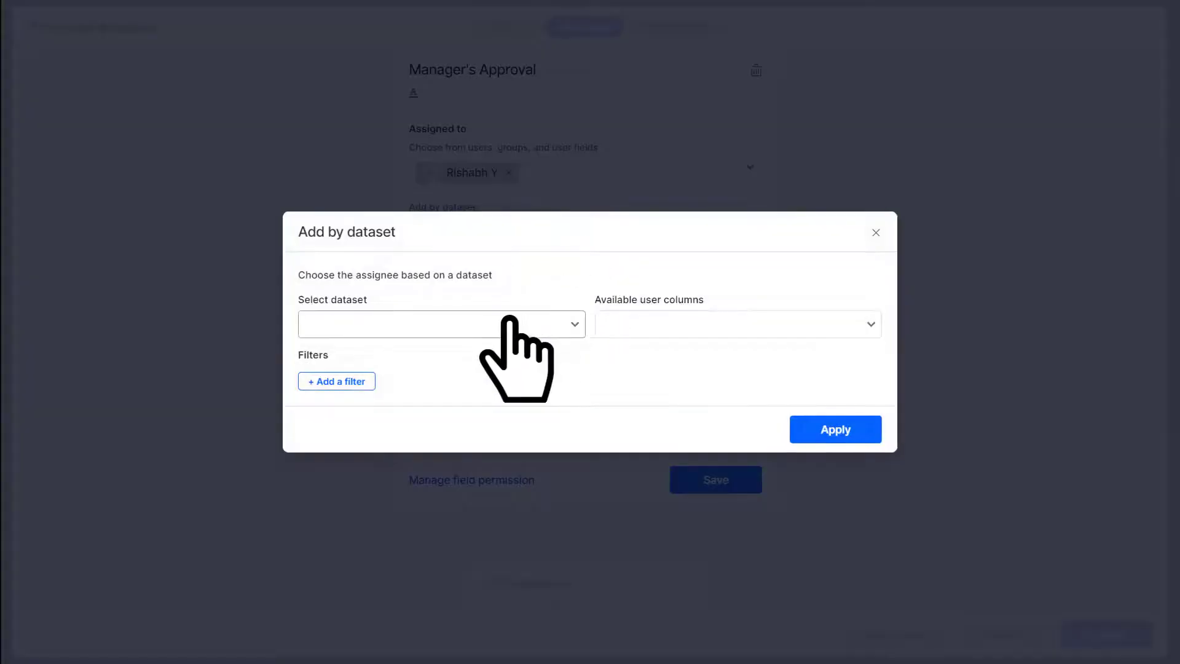
left_click(510, 320)
key("Down")
key("Down")
key("Return")
left_click(854, 322)
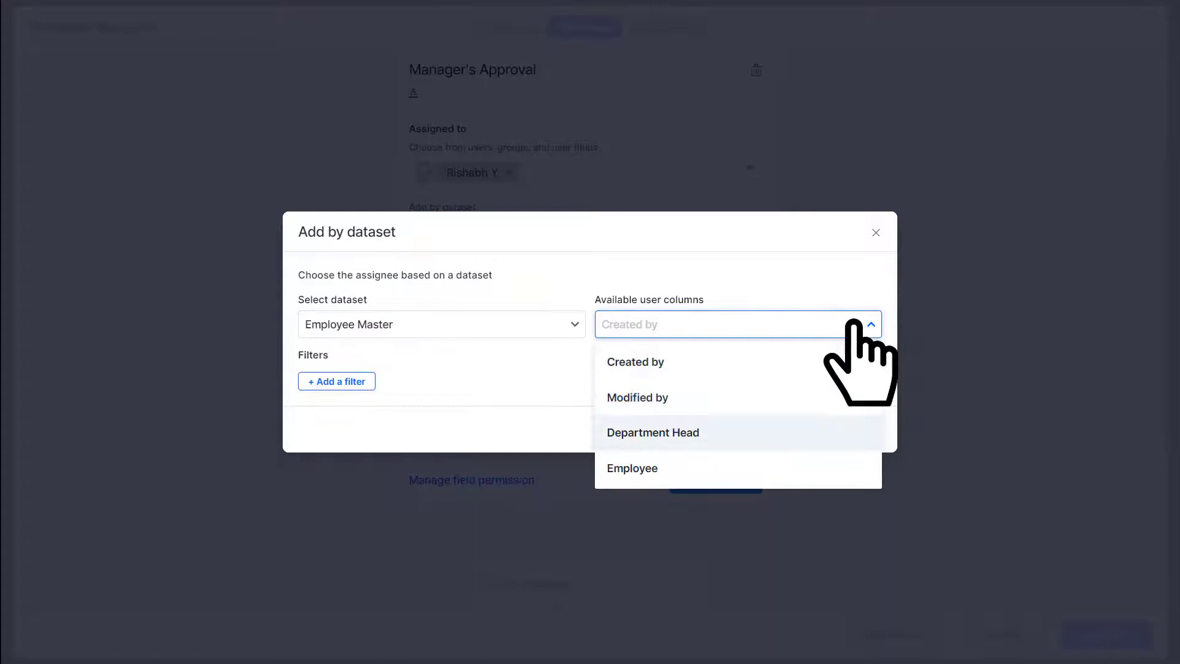
key("Return")
left_click(348, 381)
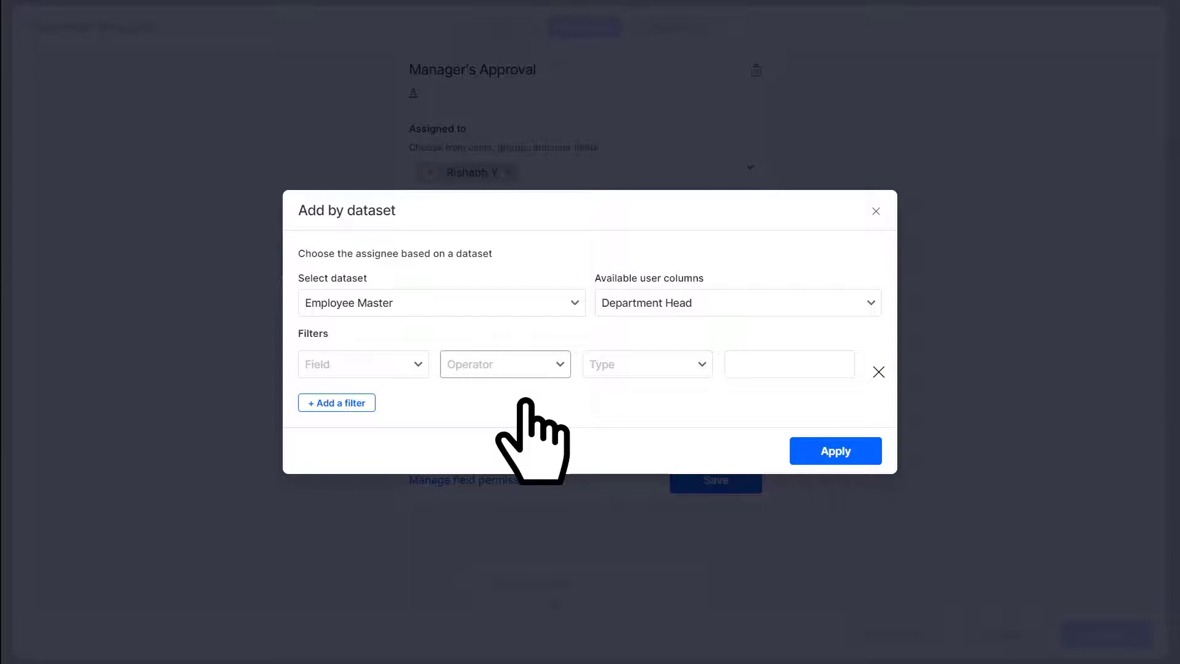
left_click(878, 212)
- Add _created_by.Manager as an assignee formula for Manager's Approval and save it
left_click(689, 228)
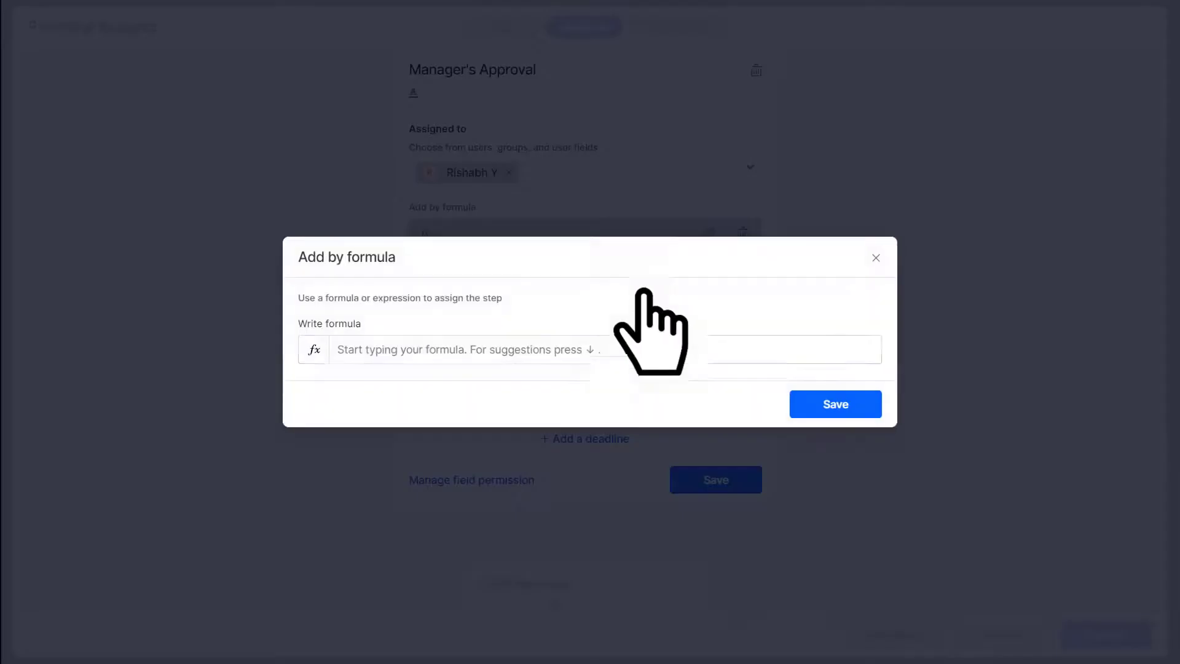
left_click(610, 340)
type("_crea")
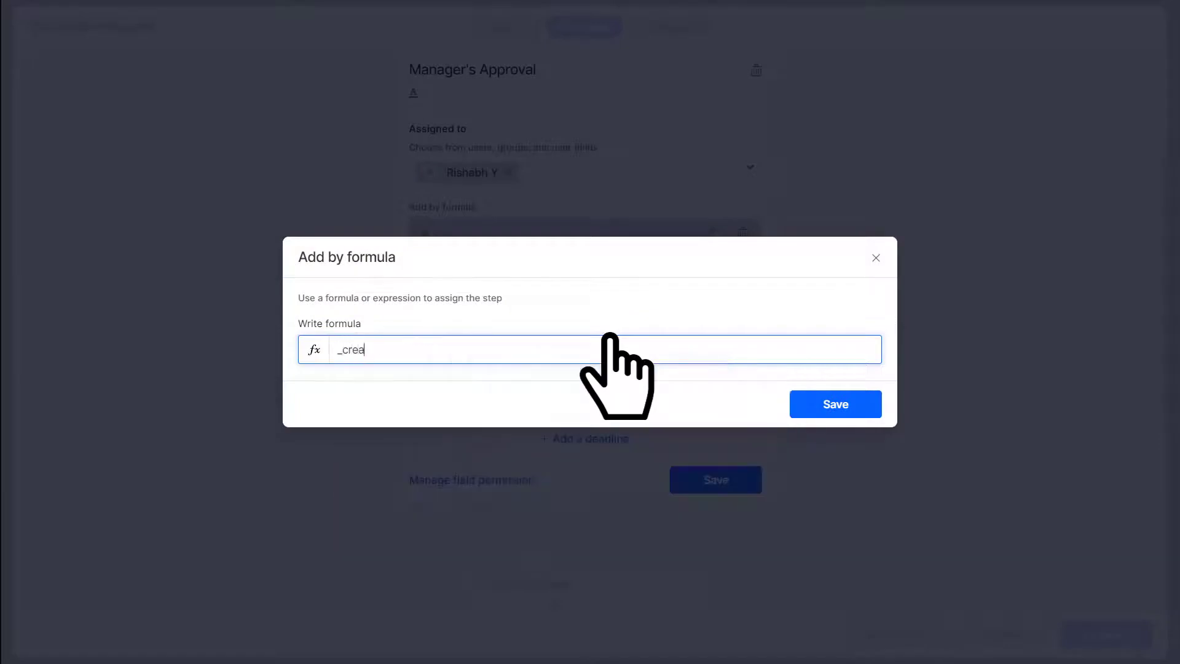
type("ted_by.Manager")
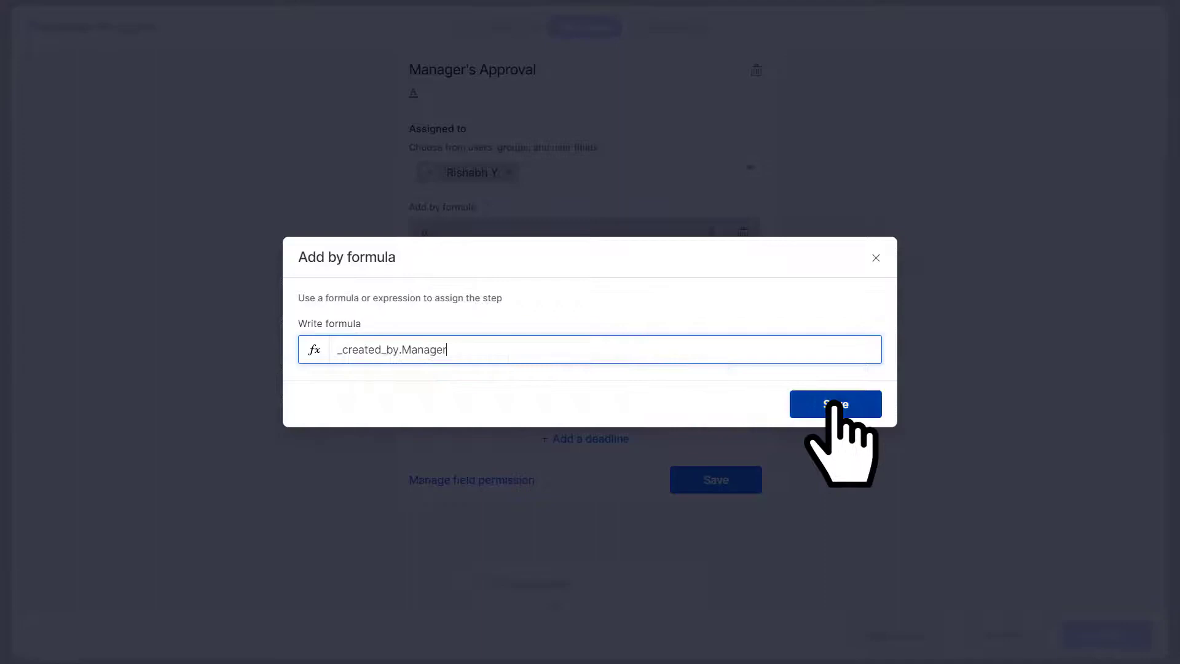
left_click(836, 404)
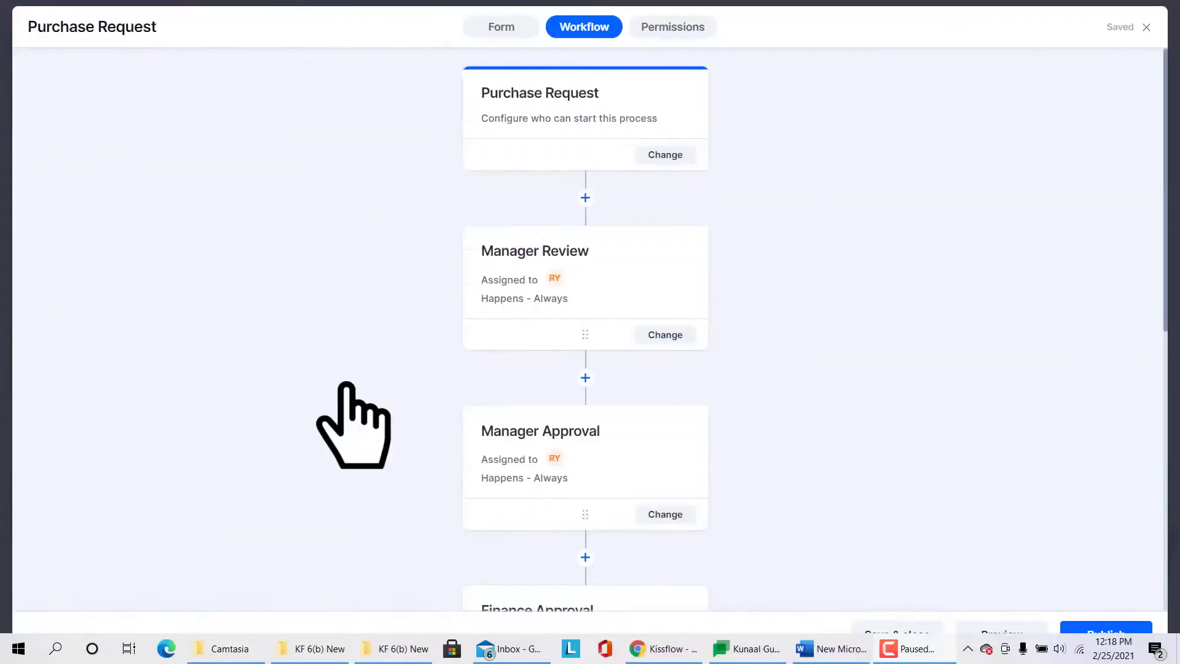
- Insert a parallel branch after Manager Review and name the left branch Manager Approval
left_click(586, 378)
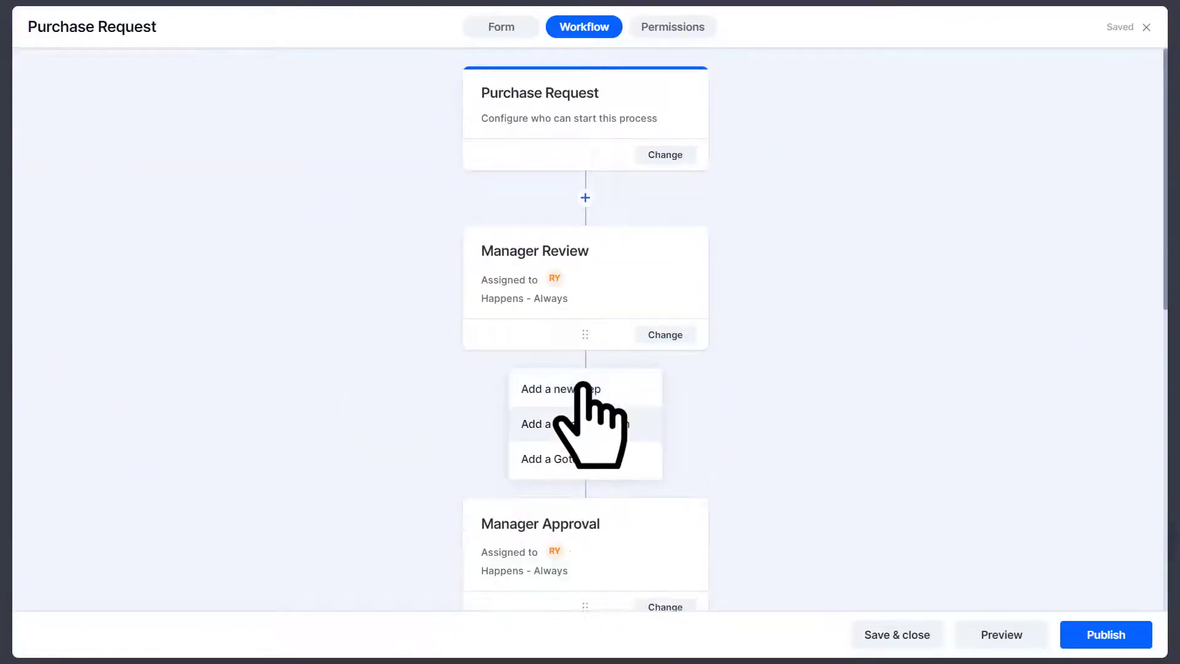
left_click(585, 423)
scroll(585, 406, "down", 3)
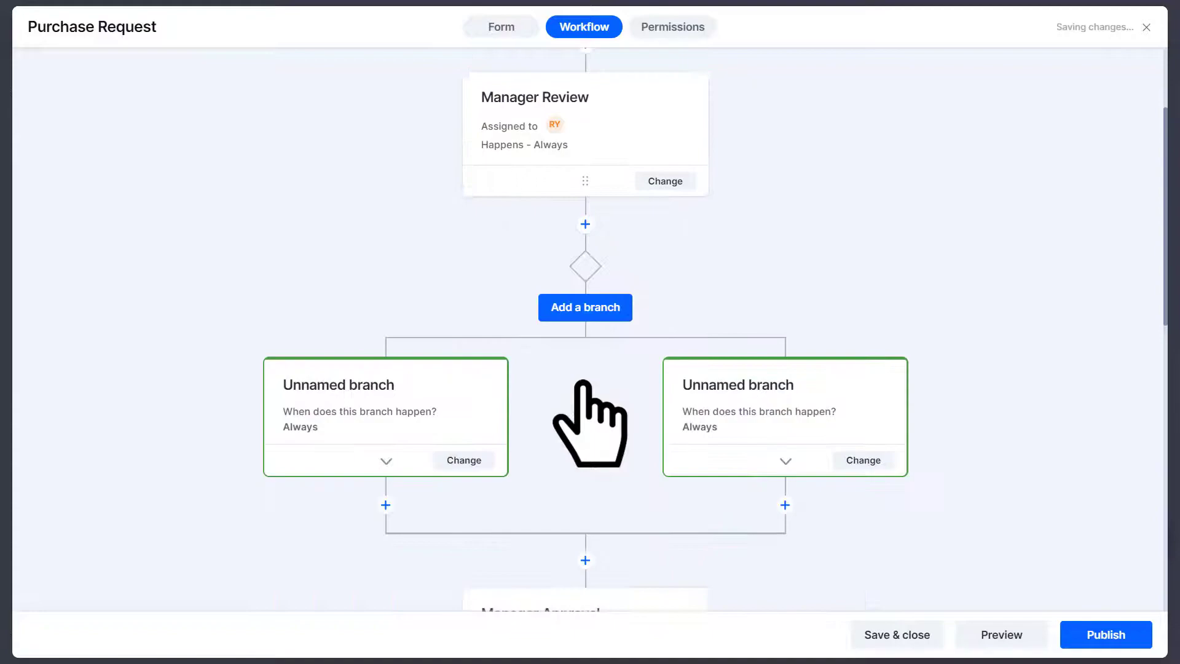
left_click(464, 459)
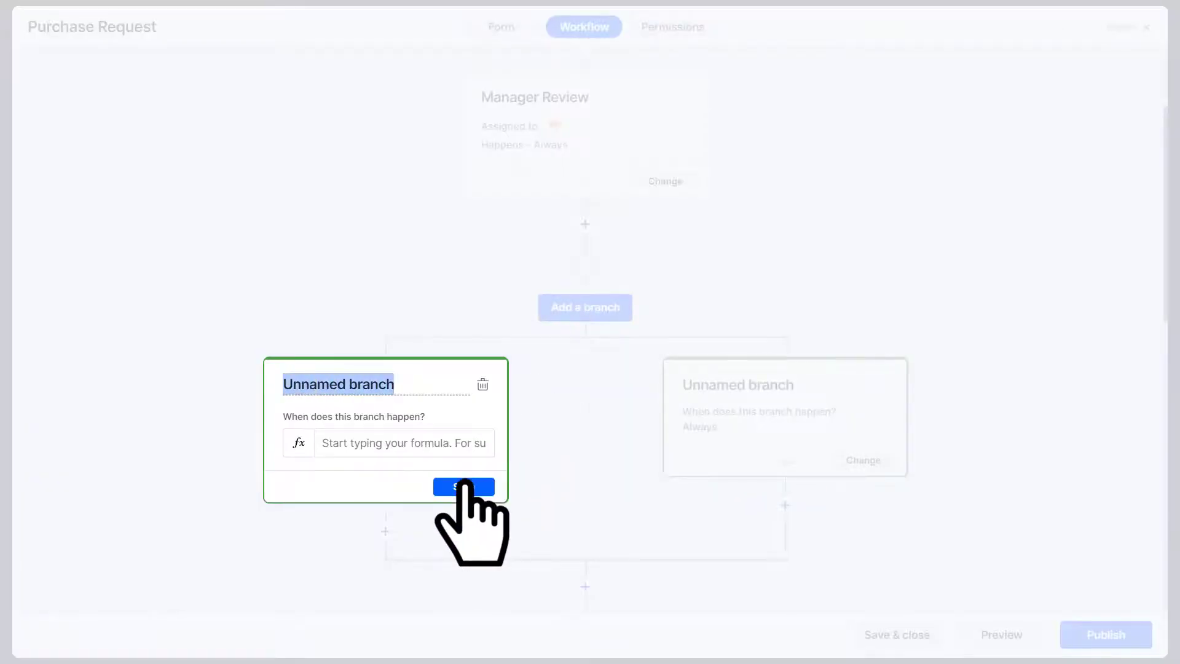
type("Manager")
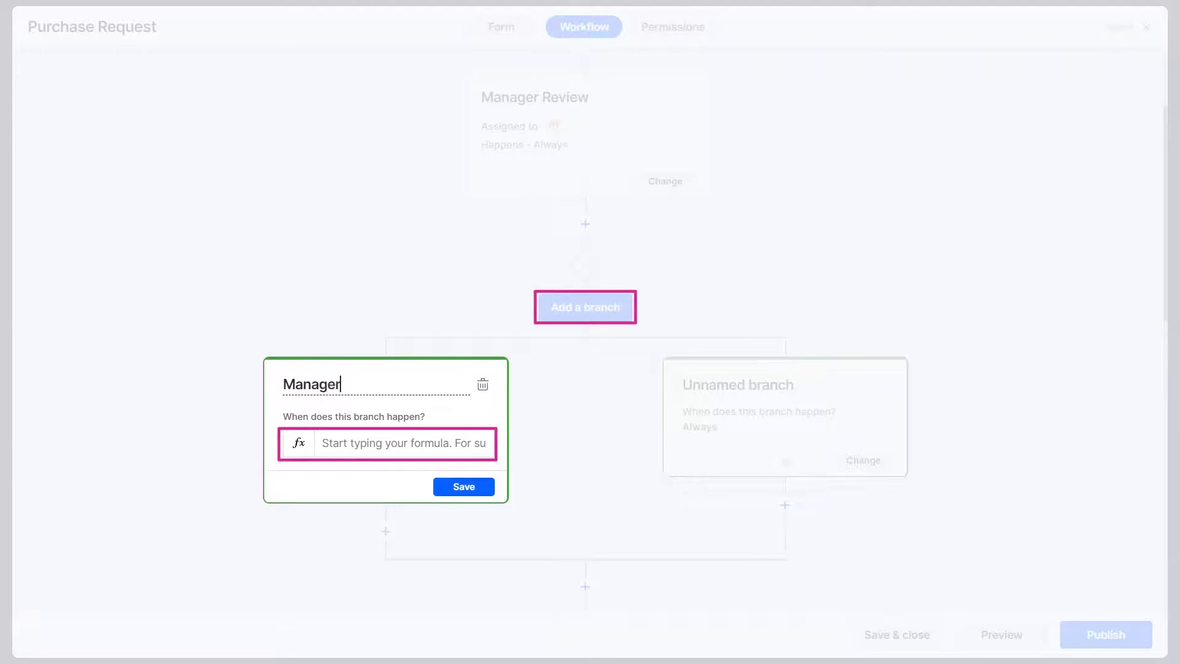
type(" Approval")
scroll(590, 332, "down", 3)
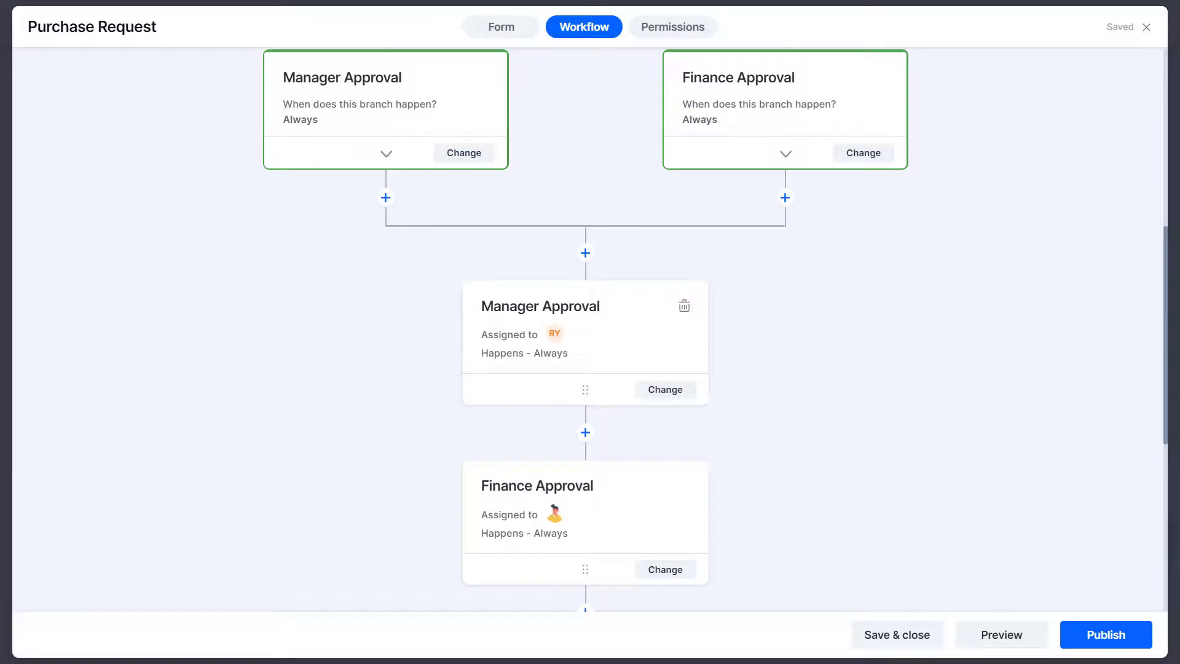
- Drag the Manager Approval step card into the left Manager Approval branch
left_click_drag(586, 389, 367, 310)
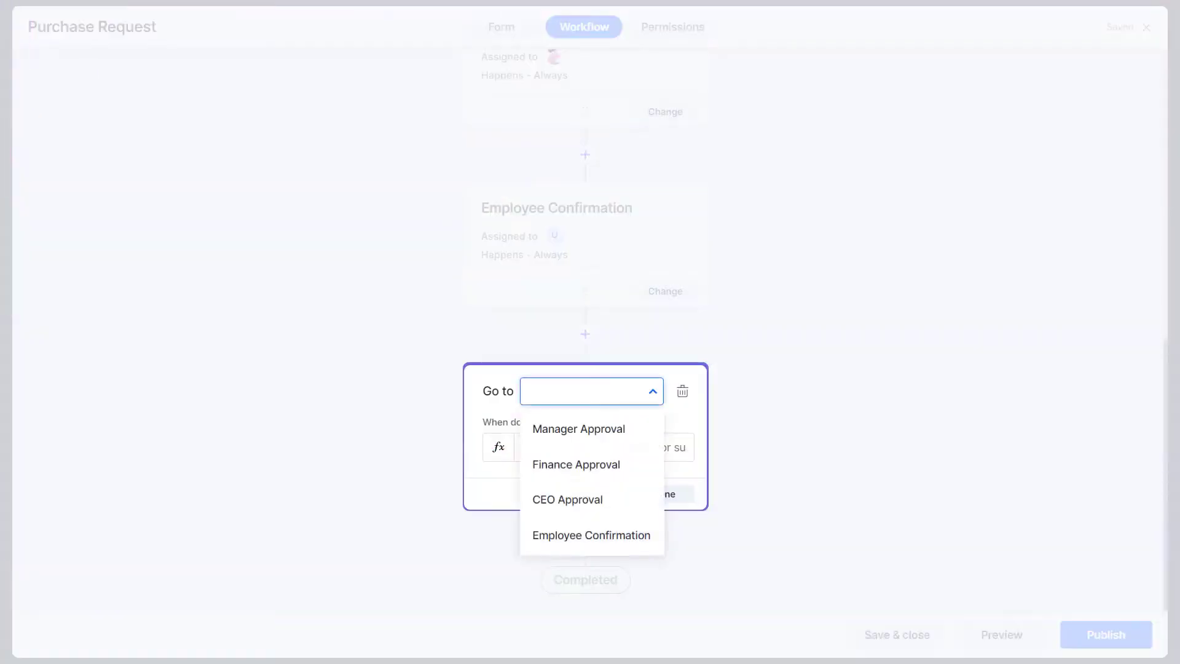
- Set the go-to target after Employee Confirmation to Finance Approval
left_click(617, 464)
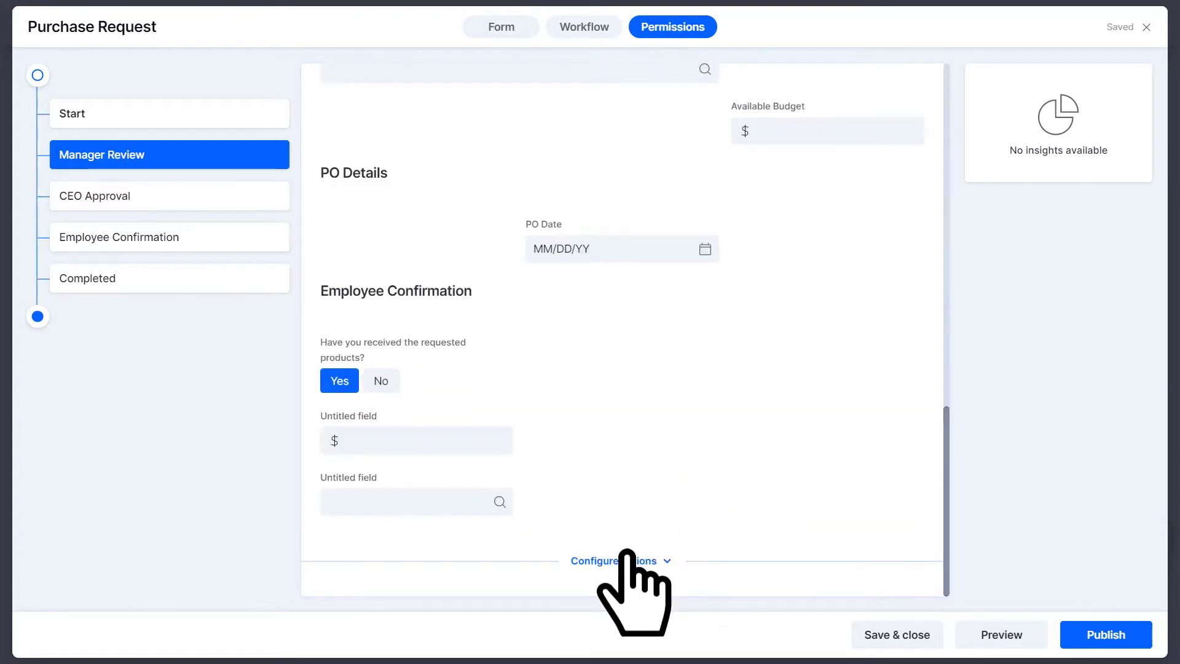
- Make Manager Review's Submit action refresh the Catalog Amount field, and save
left_click(627, 553)
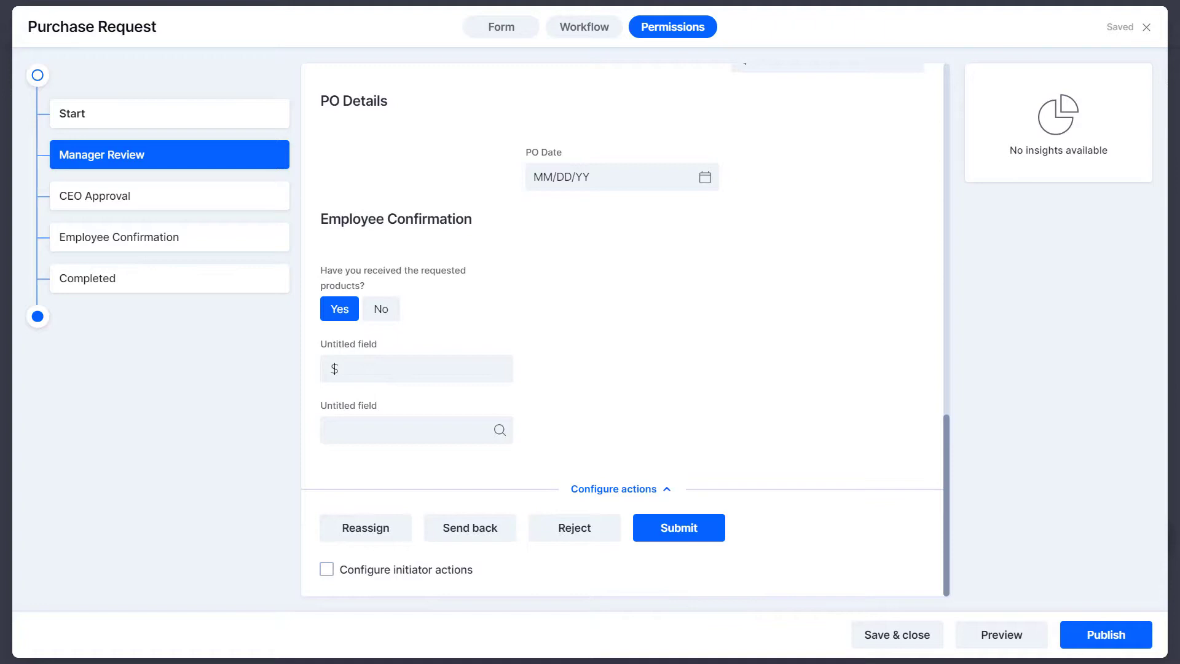
mouse_move(690, 547)
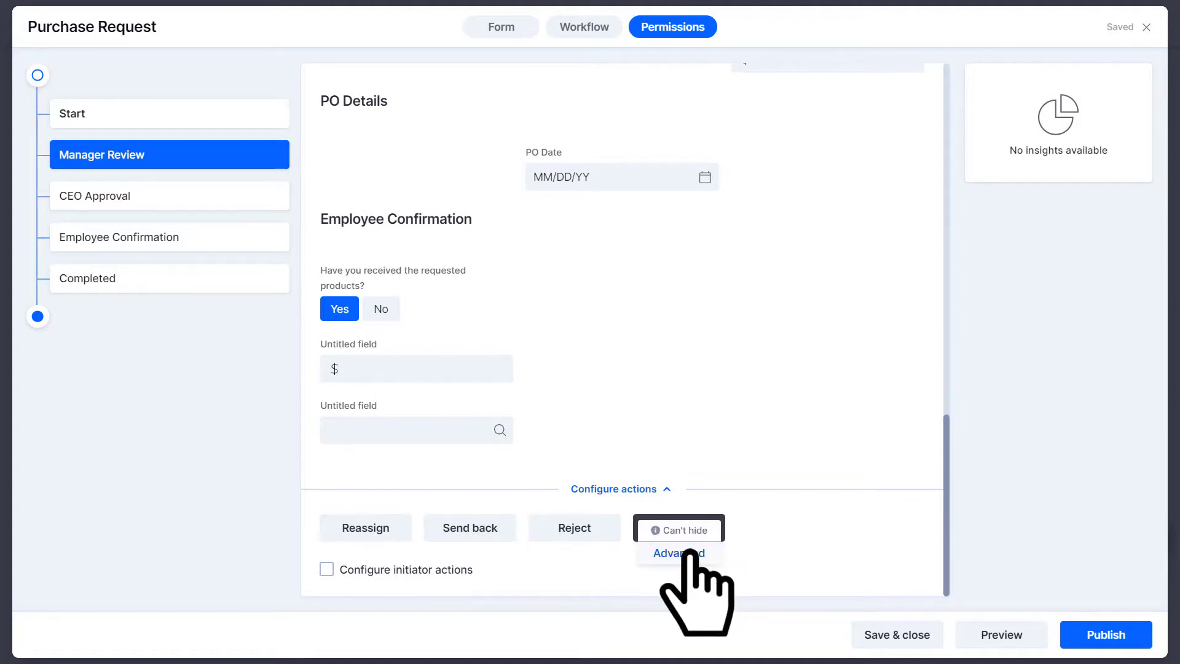
left_click(678, 553)
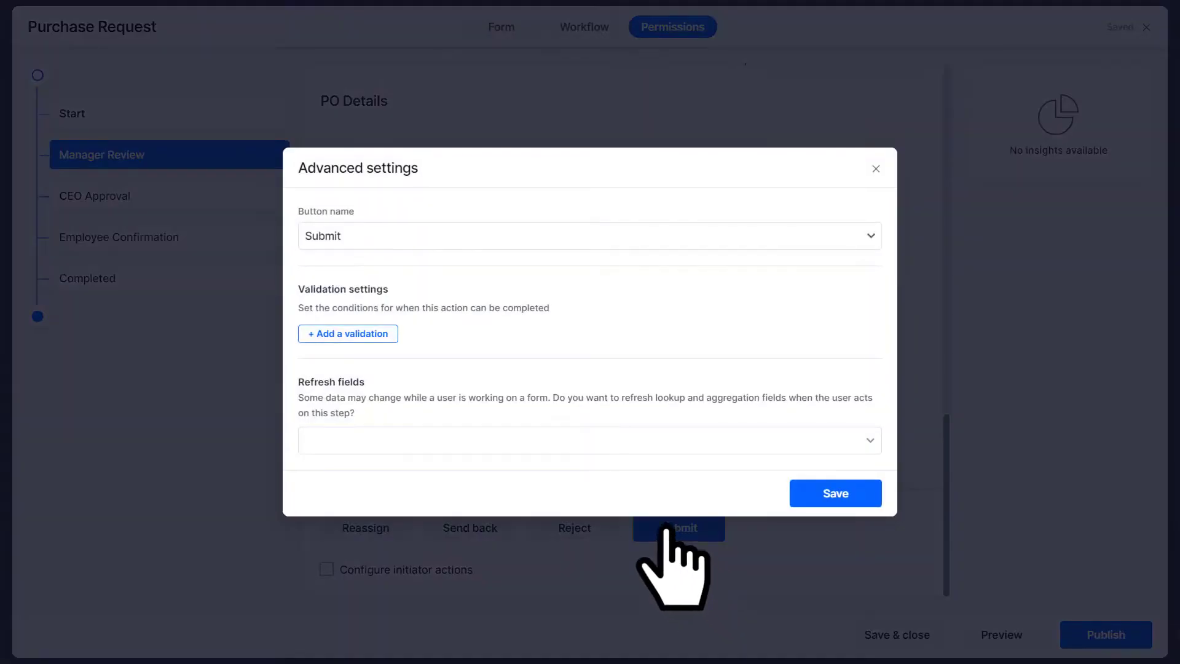
left_click(584, 440)
key("Return")
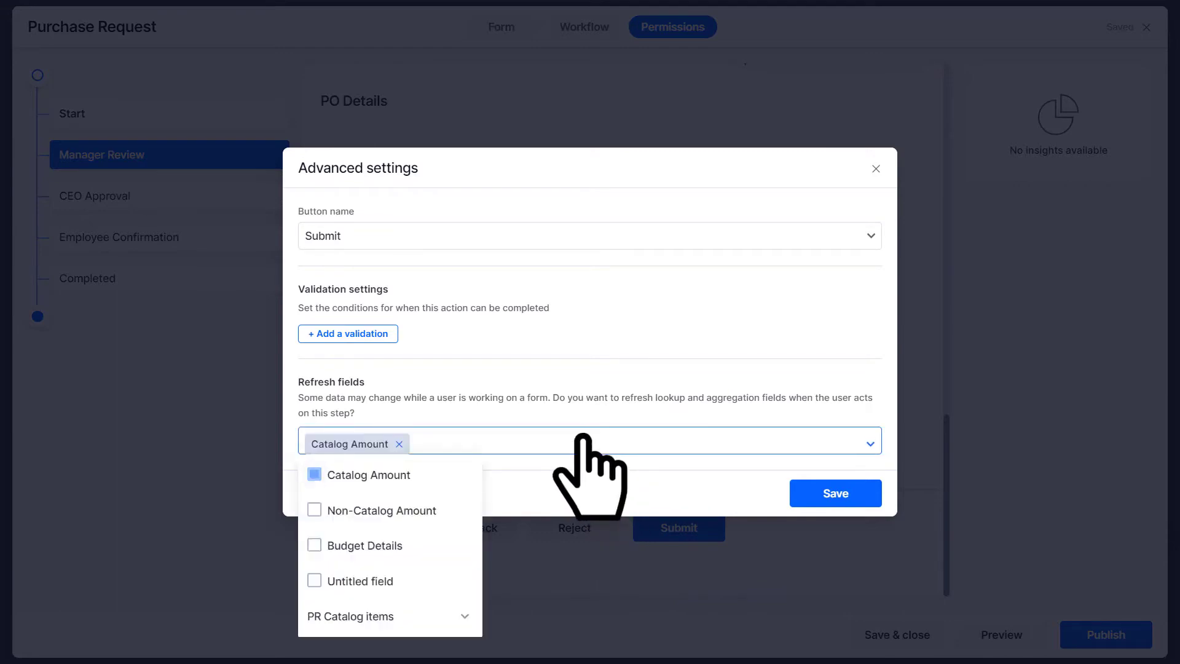
left_click(858, 493)
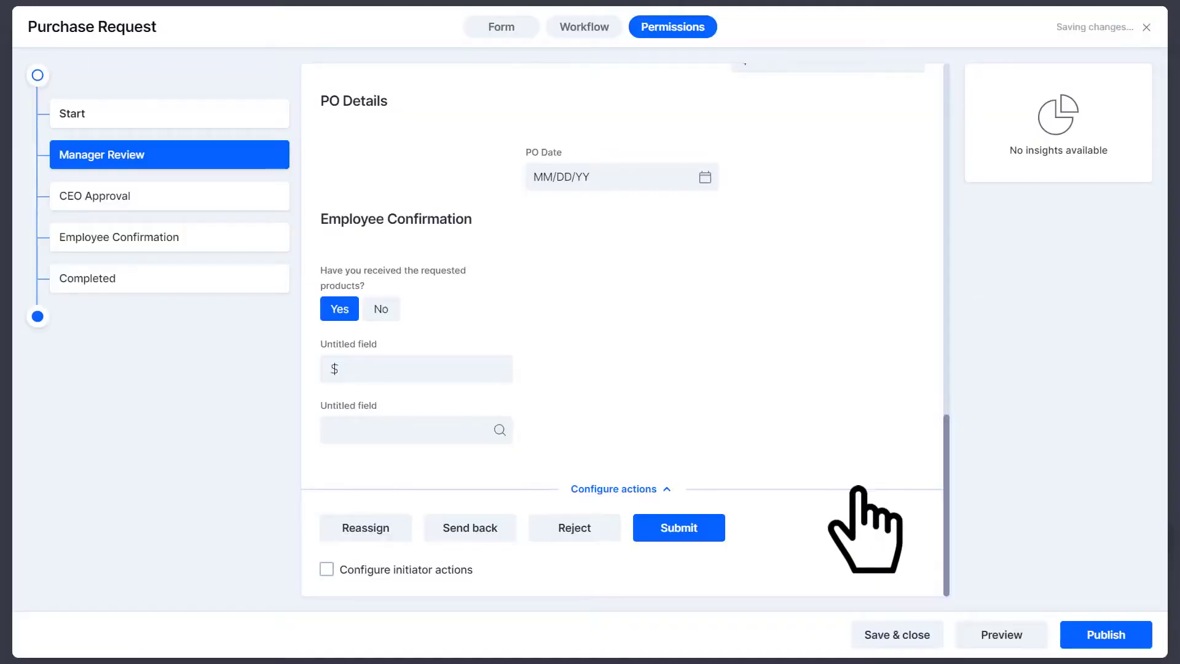